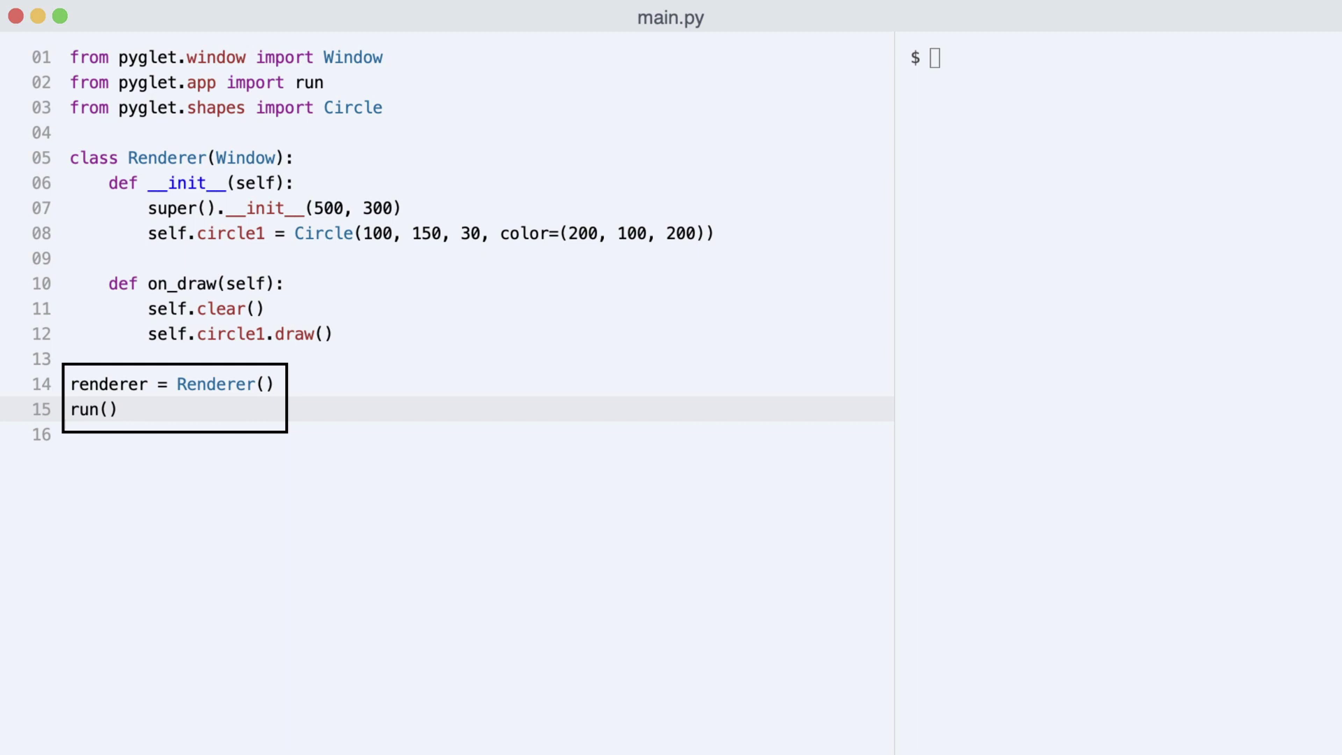
type("python main.py")
key("Return")
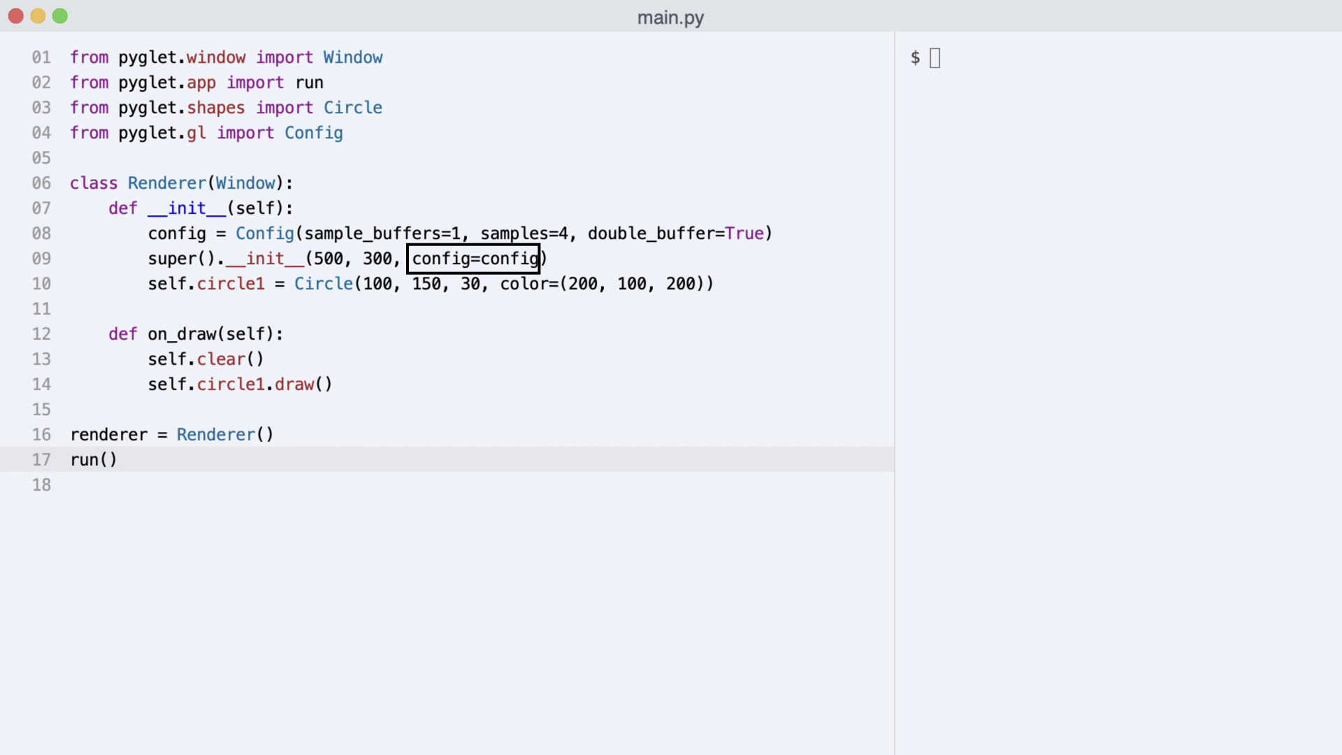
type("python main.py")
key("Return")
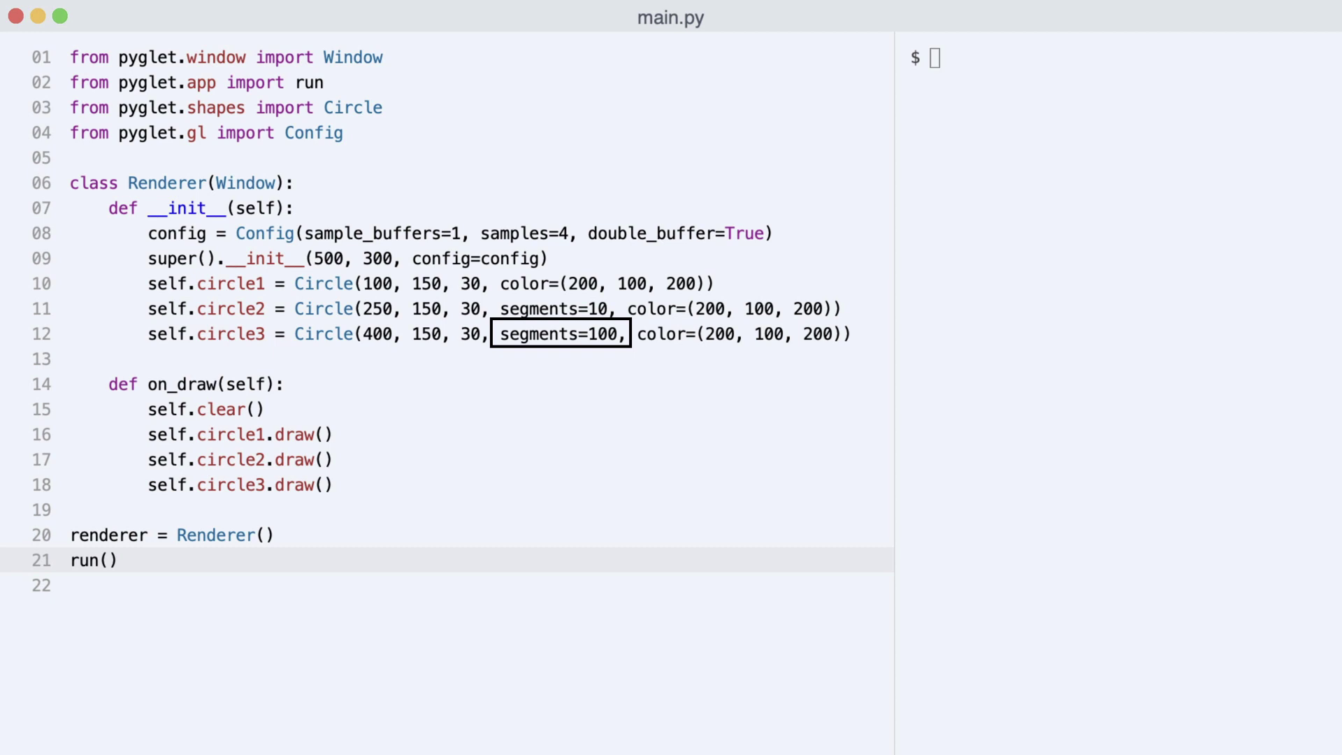
type("python main.py")
key("Return")
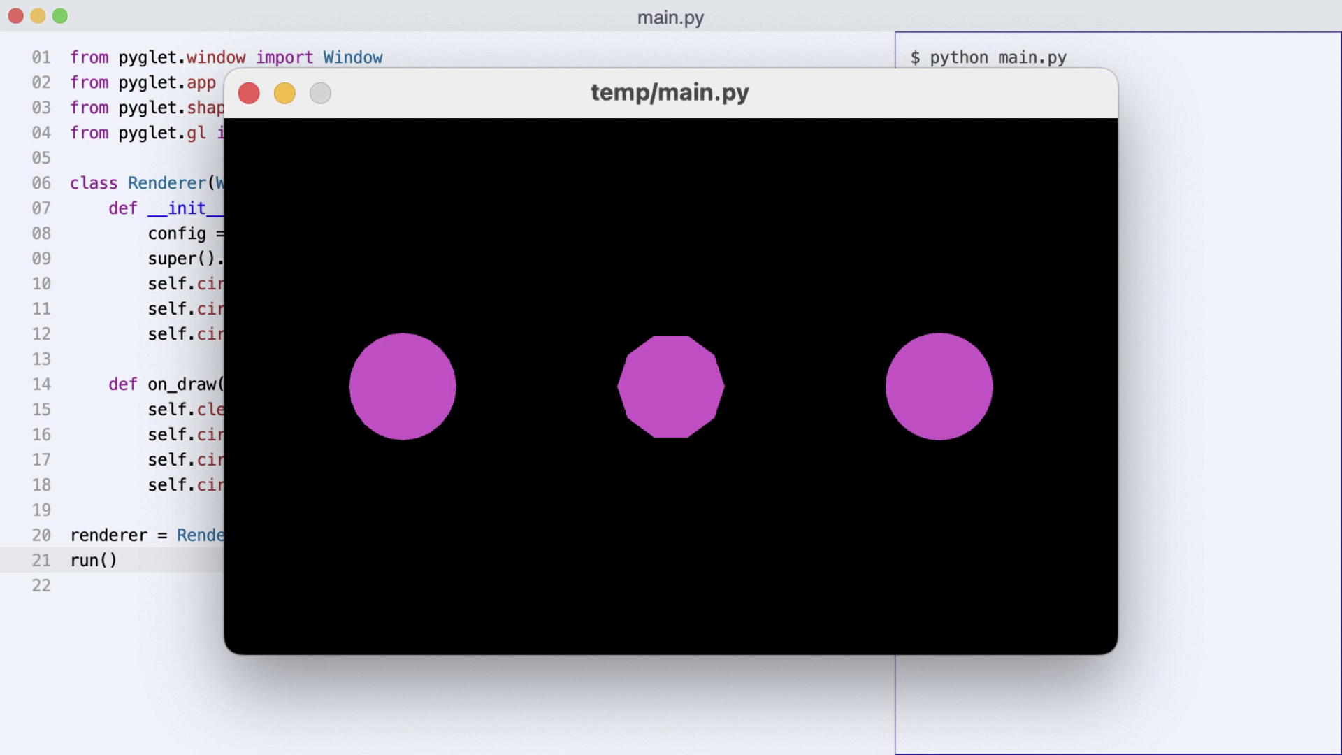